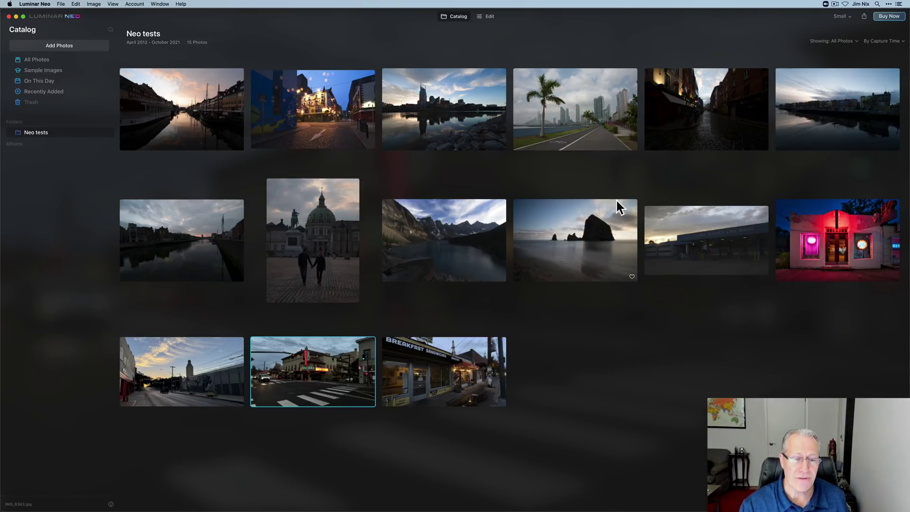
# Step: Open the Bagdad street photo for editing and expand the Erase tool's options
pyautogui.click(492, 17)
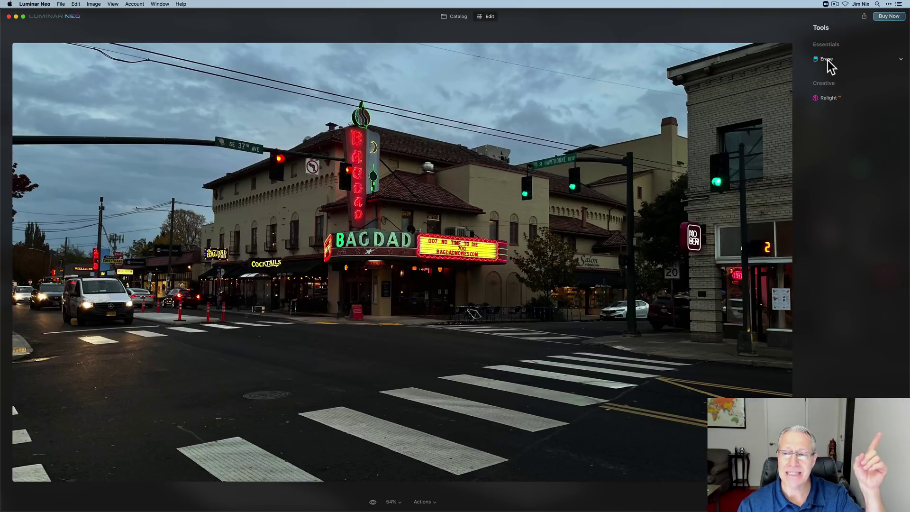
pyautogui.click(828, 60)
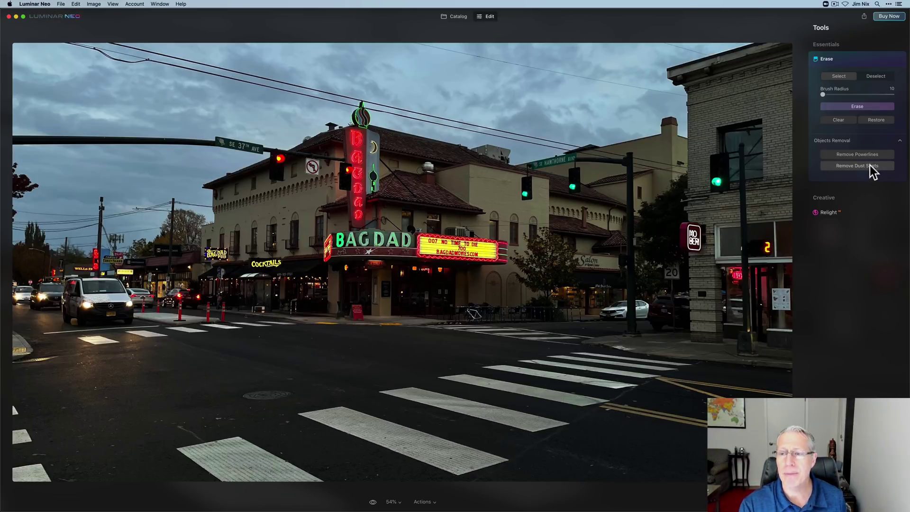
# Step: Automatically remove the sky's power lines with Remove Powerlines, then compare before/after several times
pyautogui.click(857, 155)
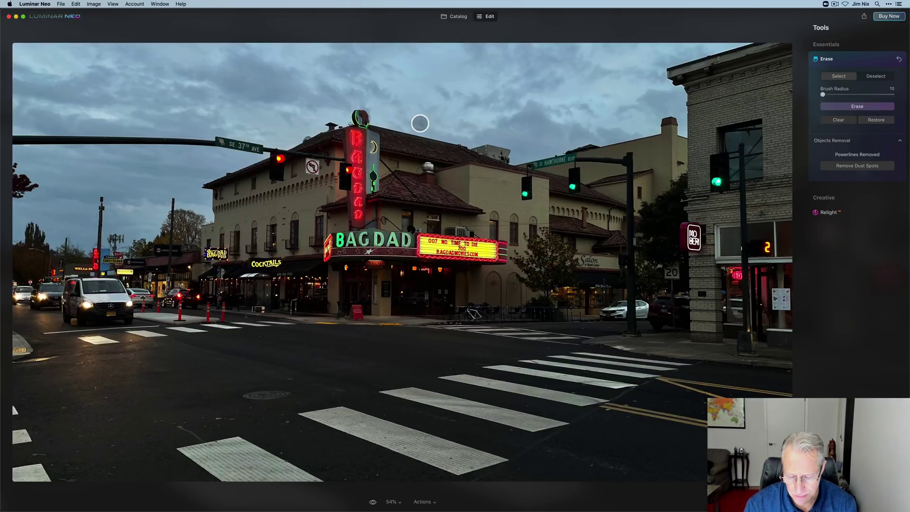
pyautogui.press('\\')
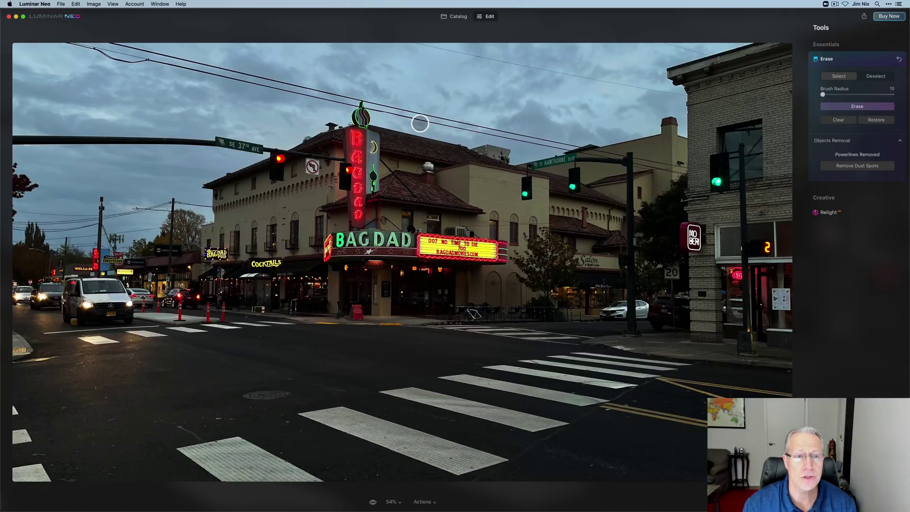
pyautogui.press('\\')
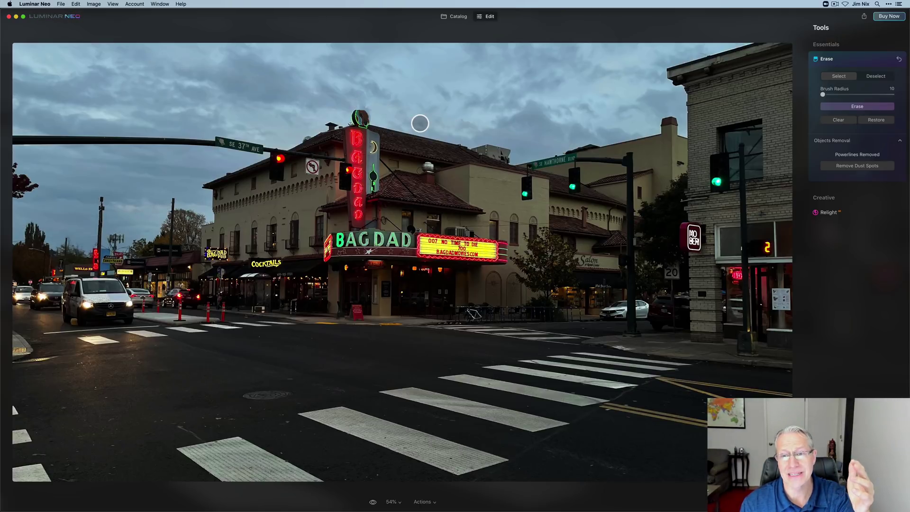
pyautogui.press('\\')
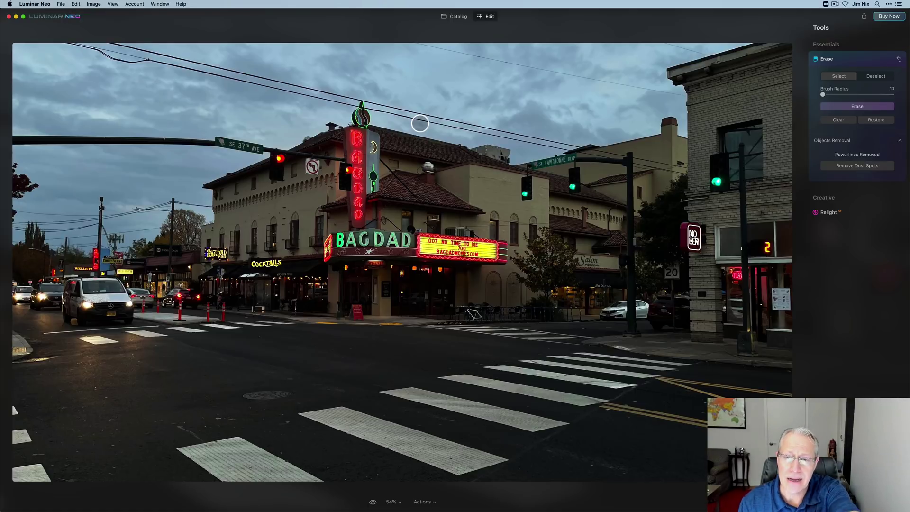
pyautogui.press('\\')
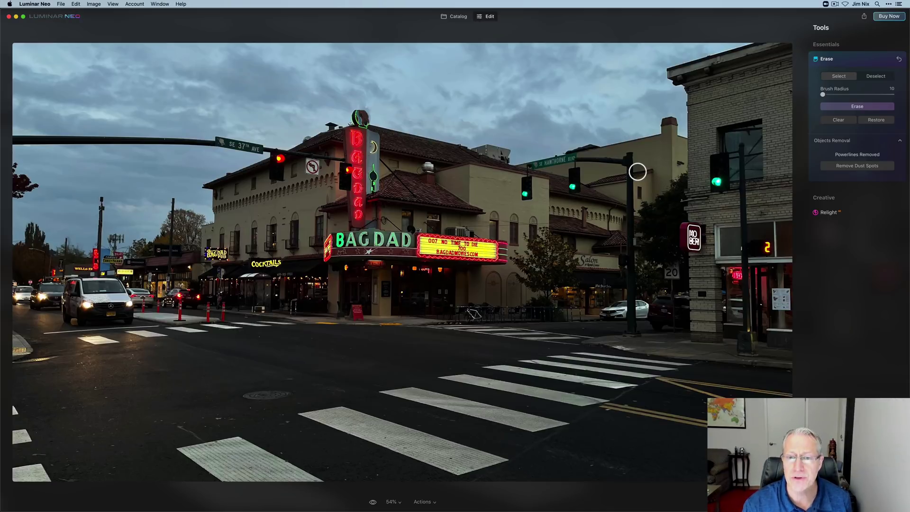
pyautogui.press('\\')
pyautogui.press('\\')
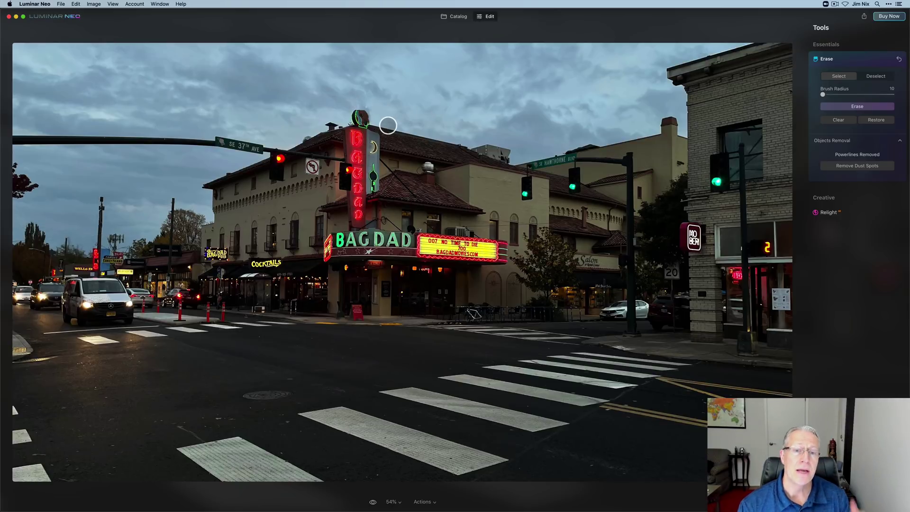
pyautogui.press('\\')
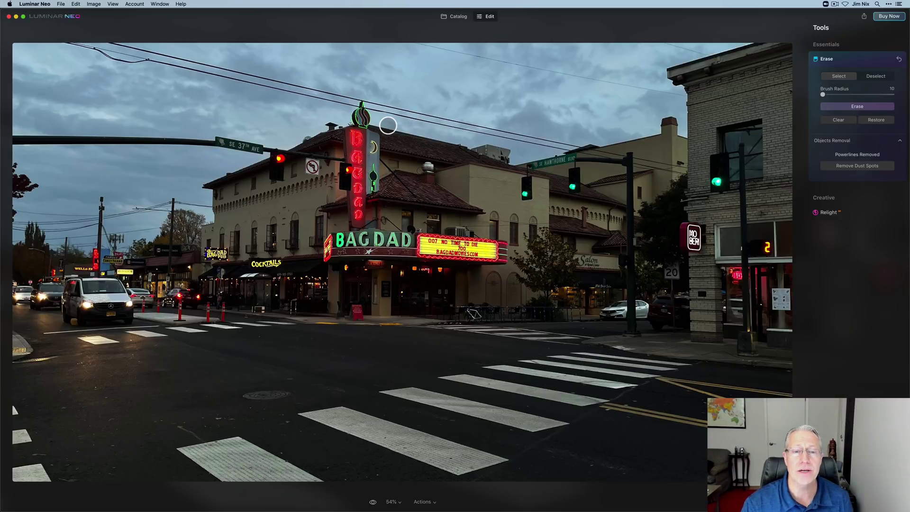
pyautogui.press('\\')
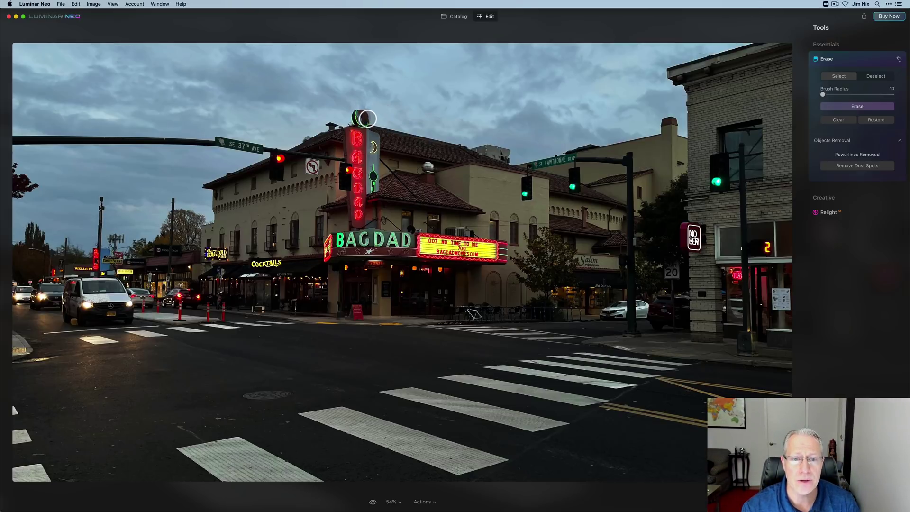
# Step: Brush over the sign-top ornament and Restore it, then check before/after
pyautogui.moveTo(367, 118)
pyautogui.mouseDown()
pyautogui.moveTo(356, 110)
pyautogui.moveTo(366, 111)
pyautogui.mouseUp()
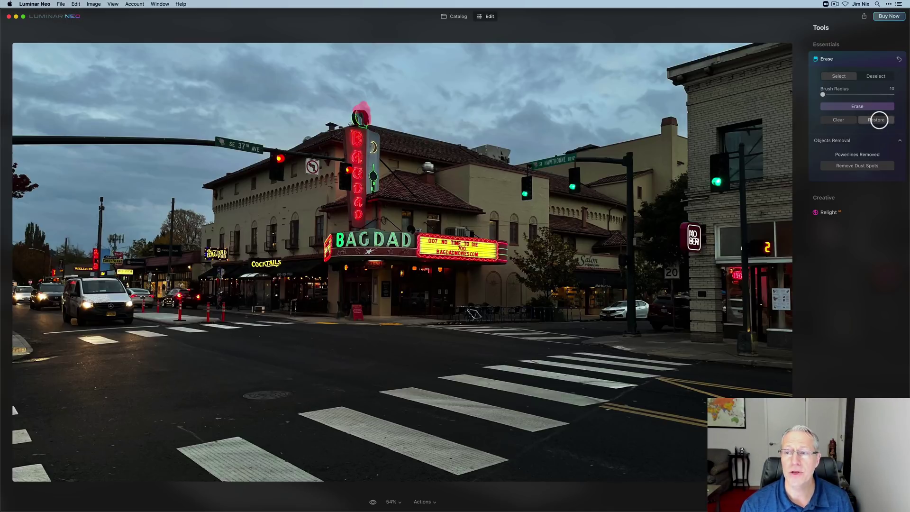
pyautogui.click(878, 120)
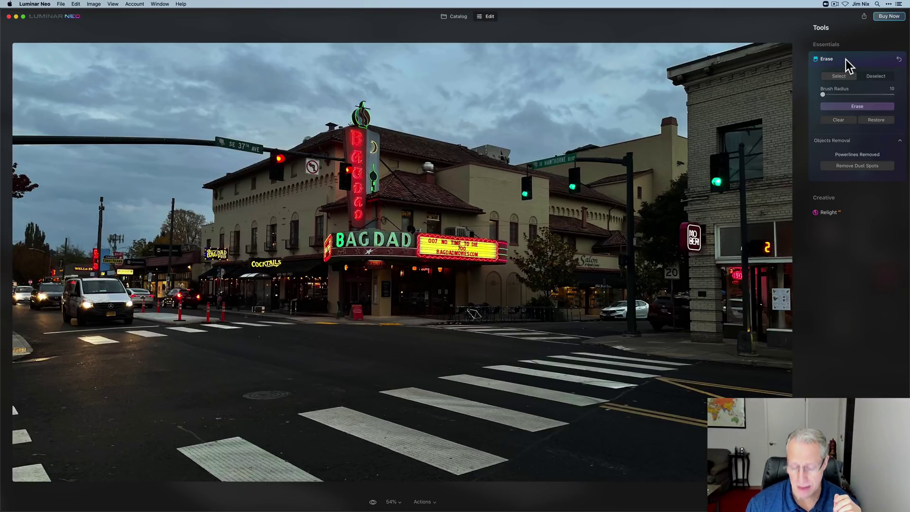
pyautogui.press('\\')
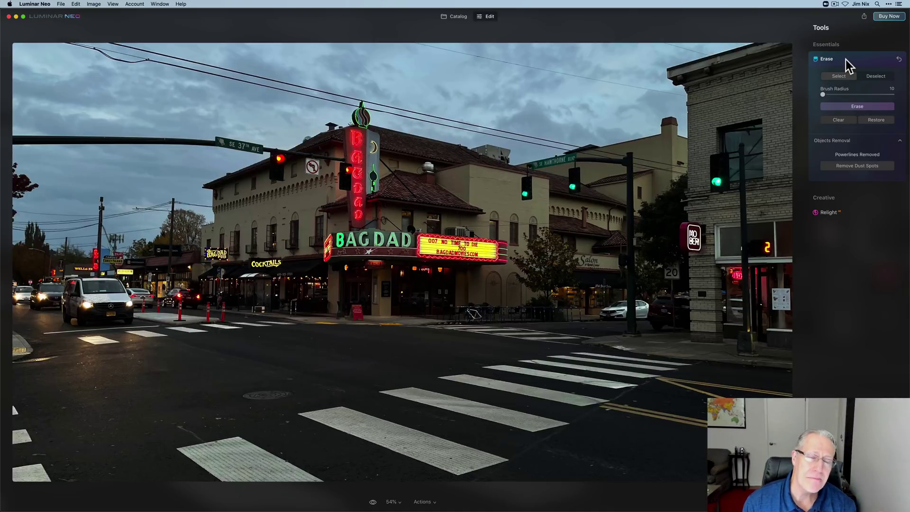
pyautogui.press('\\')
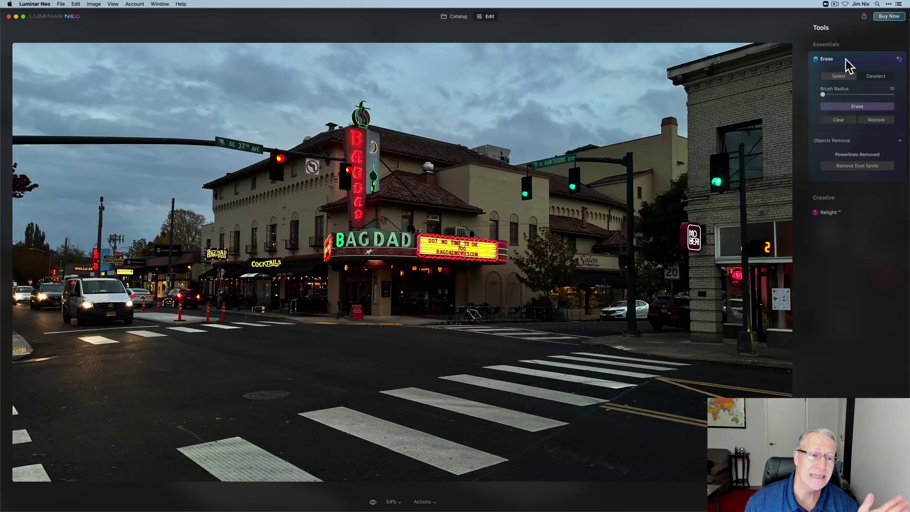
# Step: At 100% zoom, erase the leftover spot on the left utility pole, then fit to screen
pyautogui.click(394, 502)
pyautogui.click(396, 464)
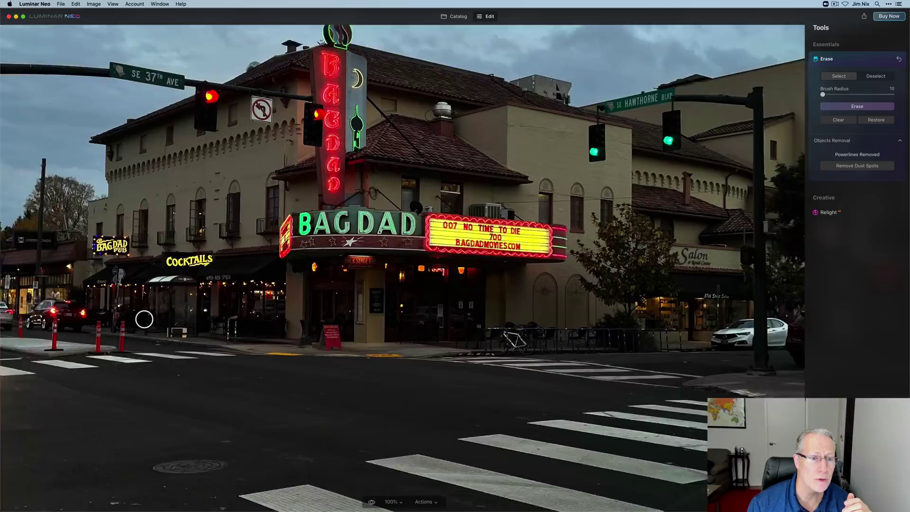
pyautogui.hscroll(-5, 111, 258)
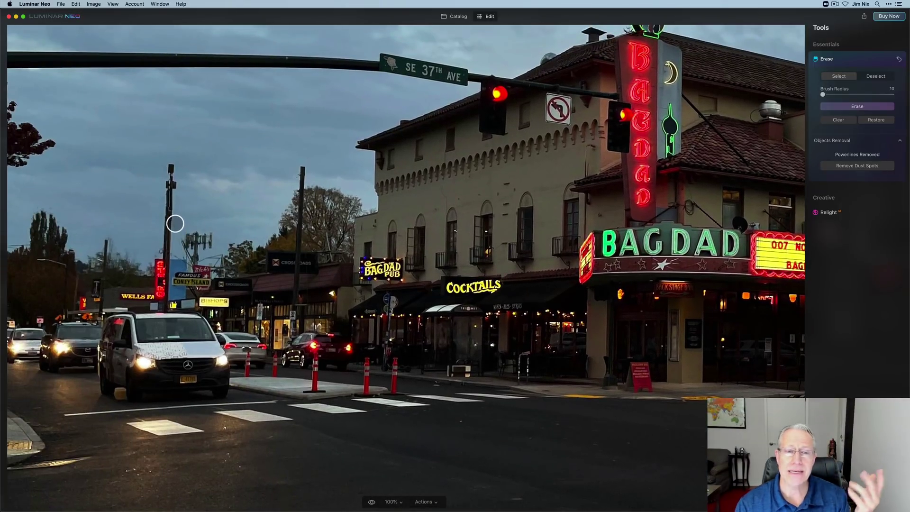
pyautogui.click(175, 224)
pyautogui.moveTo(175, 224); pyautogui.dragTo(185, 237)
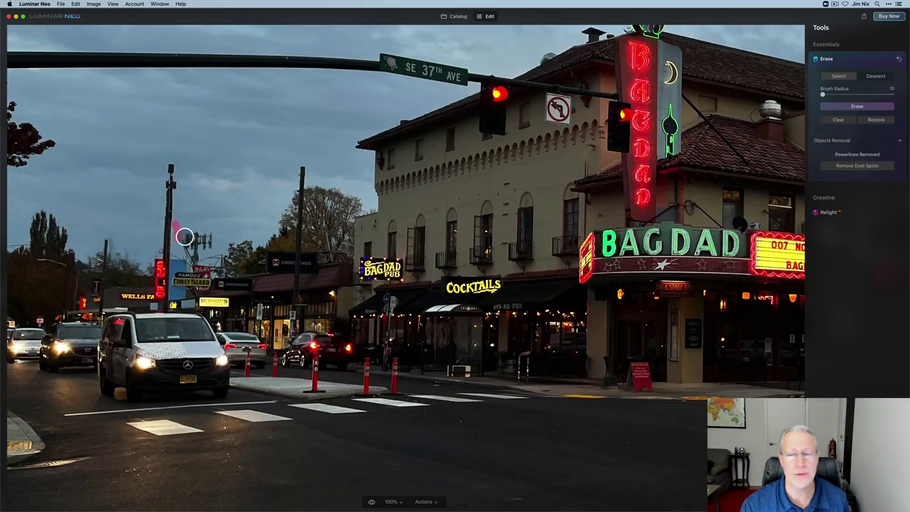
pyautogui.click(857, 107)
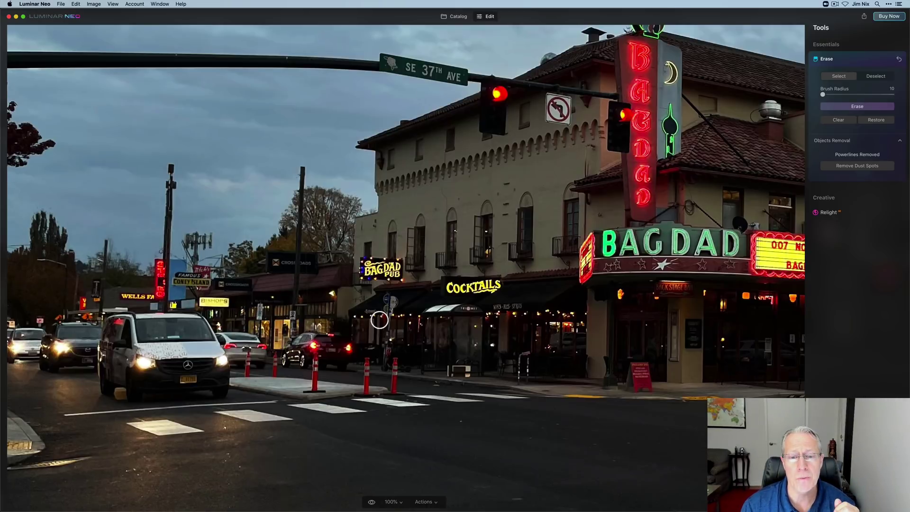
pyautogui.scroll(-3, 378, 319)
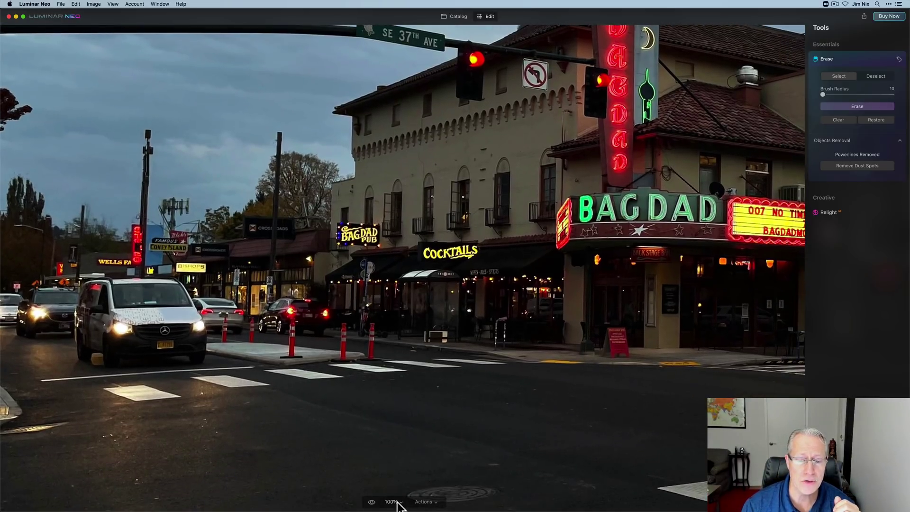
pyautogui.click(401, 502)
pyautogui.click(405, 440)
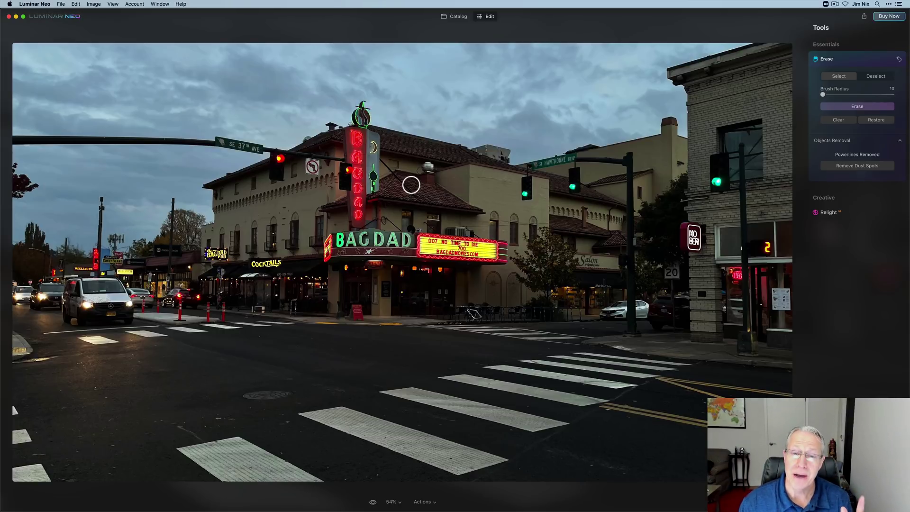
# Step: Compare before/after, then reset all Erase edits on the Bagdad photo
pyautogui.press('\\')
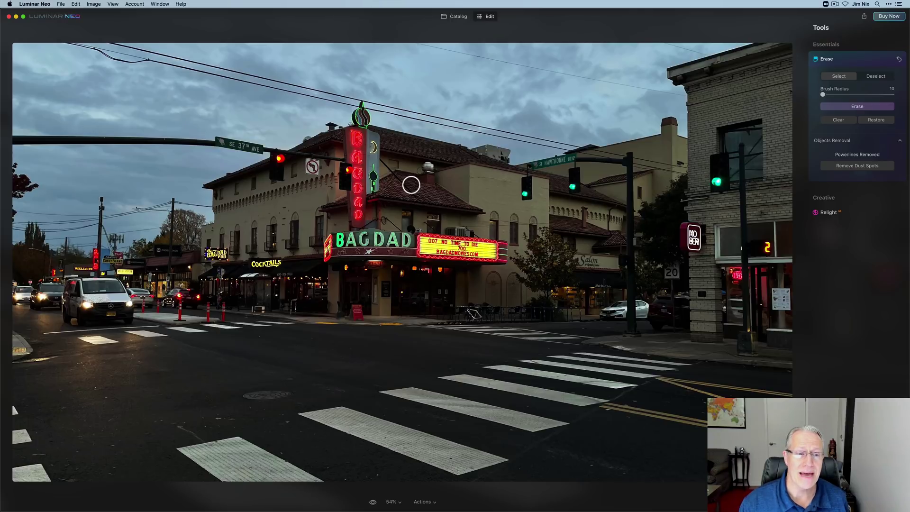
pyautogui.press('\\')
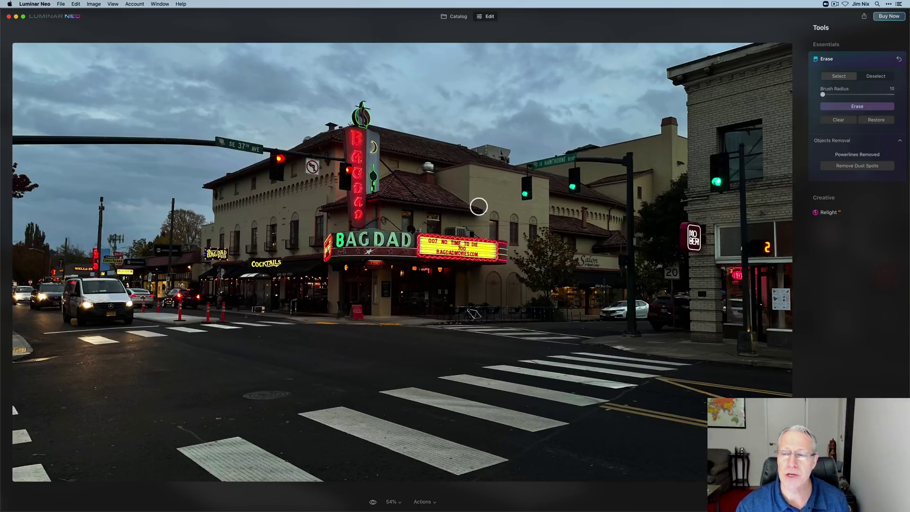
pyautogui.click(898, 58)
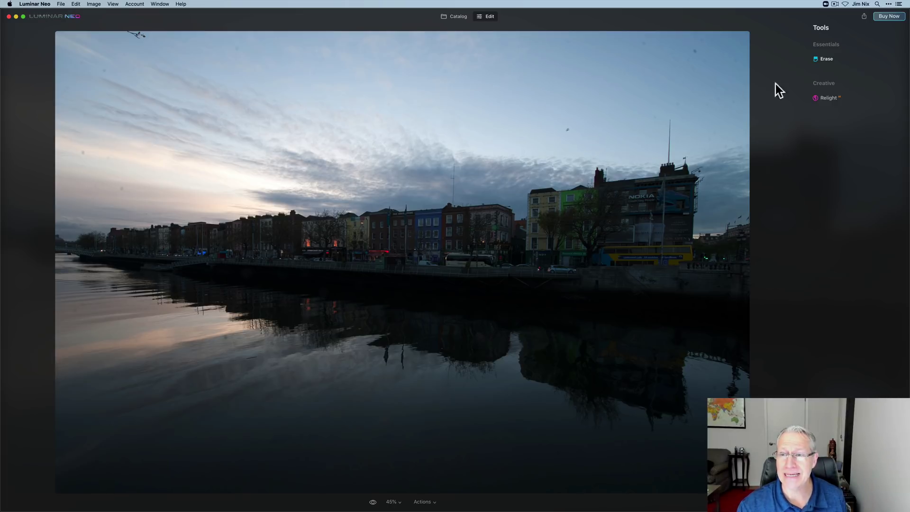
# Step: Apply automatic dust-spot removal to the riverside photo and view it at 100%
pyautogui.click(838, 59)
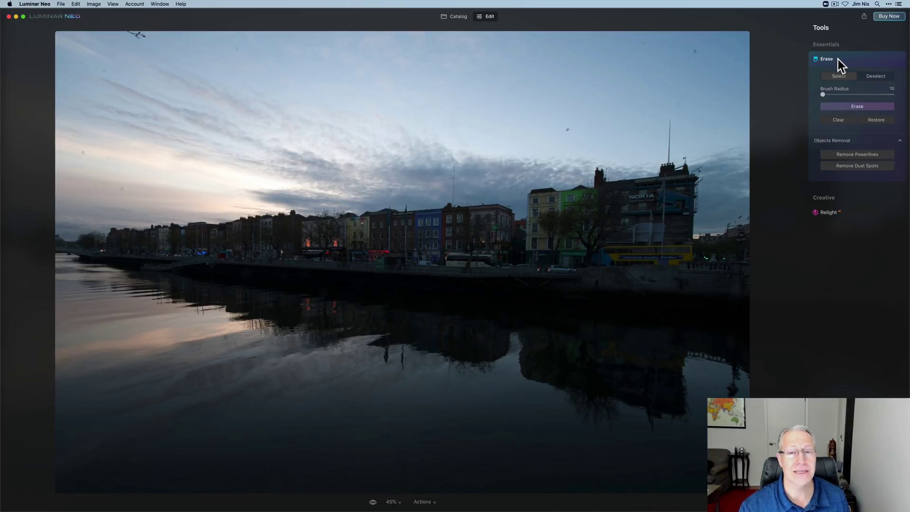
pyautogui.click(858, 164)
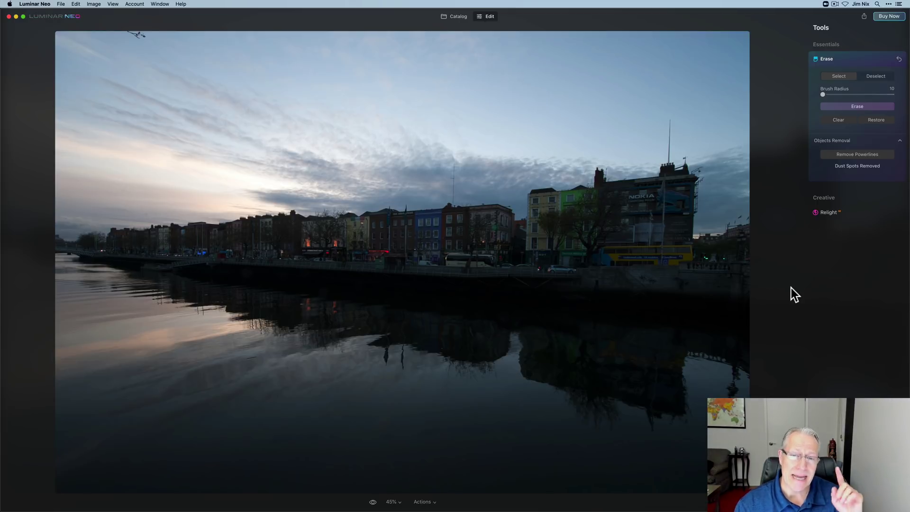
pyautogui.click(397, 501)
pyautogui.click(396, 464)
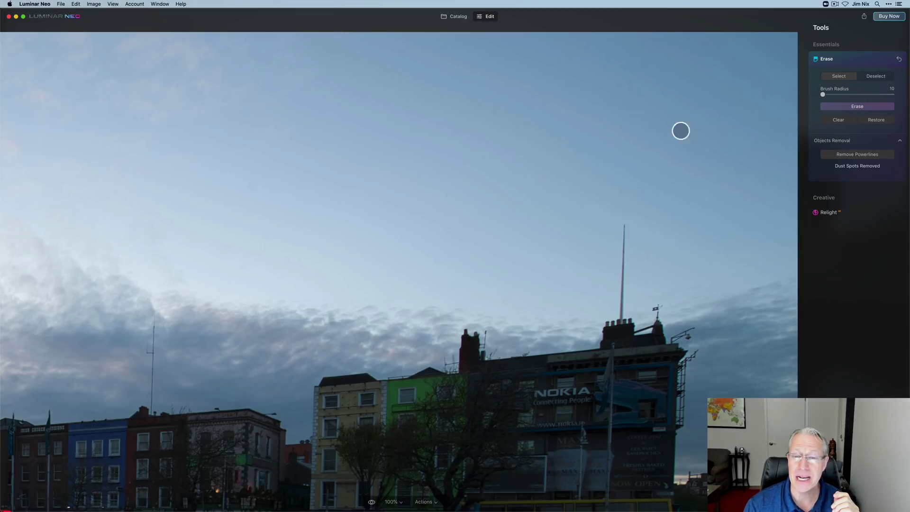
# Step: Brush over the remaining dust spot in the sky and erase it
pyautogui.hscroll(-5, 591, 178)
pyautogui.hscroll(-15, 592, 177)
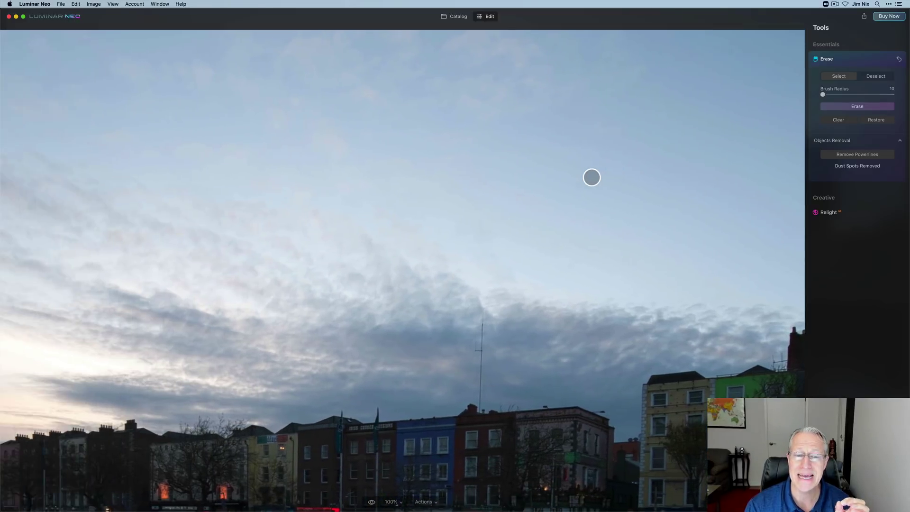
pyautogui.hscroll(-10, 596, 178)
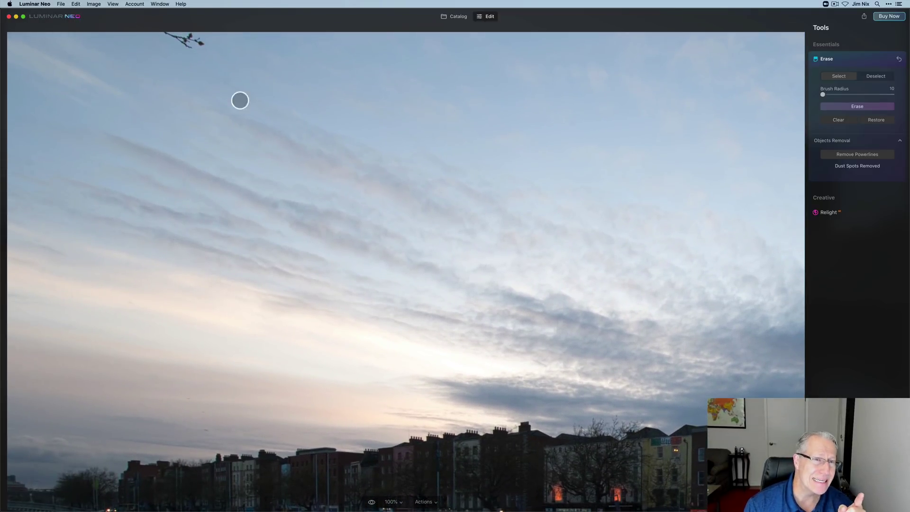
pyautogui.scroll(-2, 195, 174)
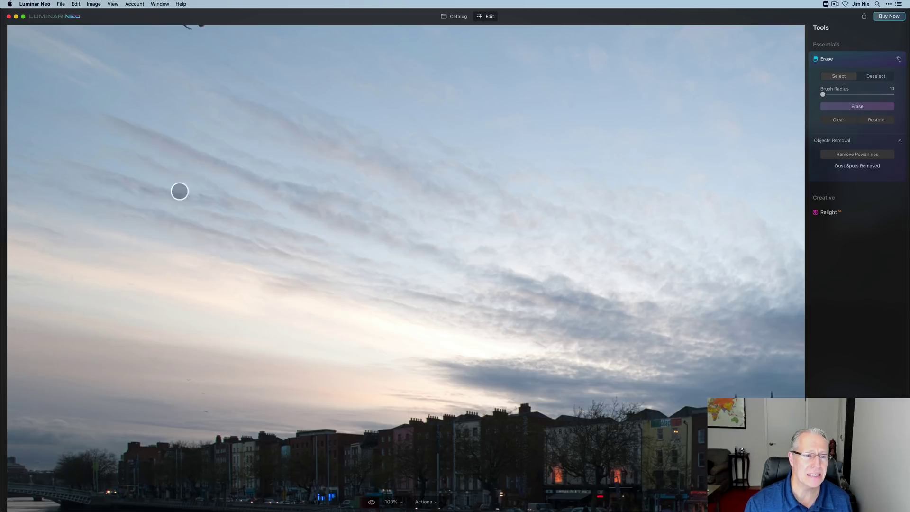
pyautogui.click(69, 275)
pyautogui.moveTo(72, 278); pyautogui.dragTo(73, 279)
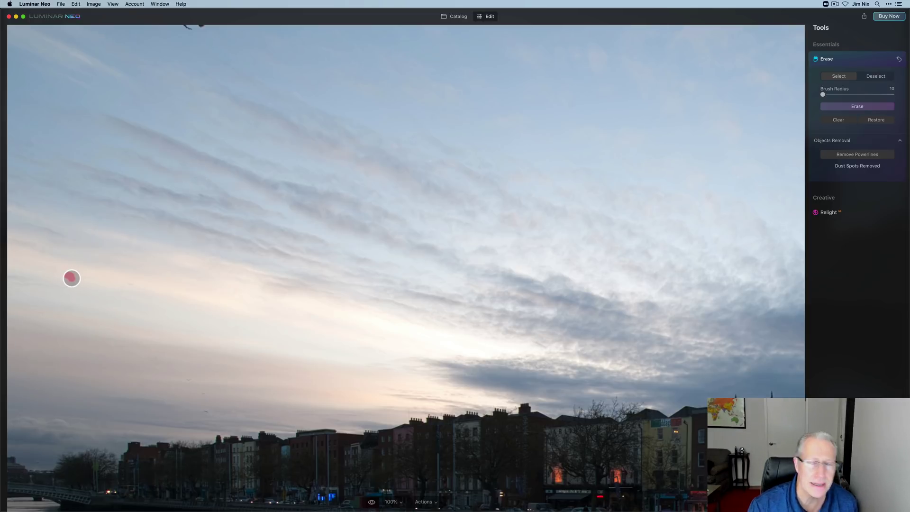
pyautogui.click(849, 108)
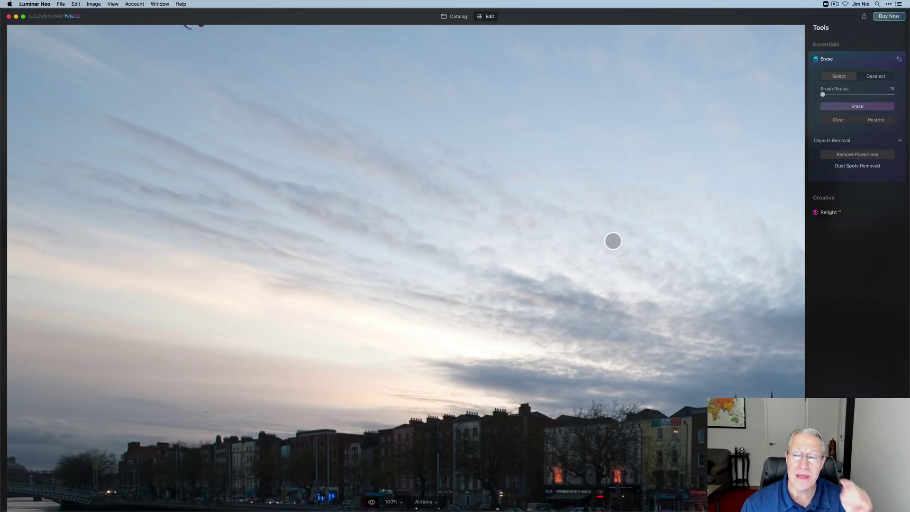
pyautogui.scroll(-15, 613, 241)
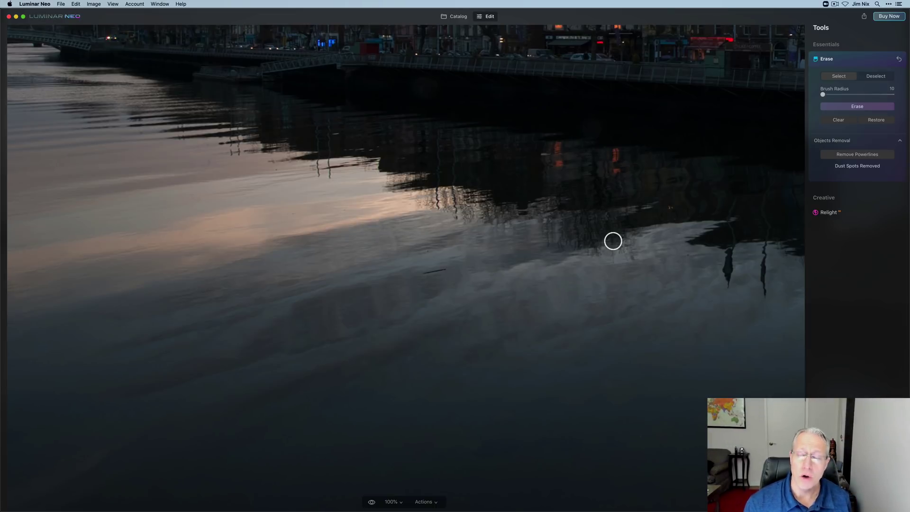
# Step: Set the zoom to Fit to Screen to show the whole riverside photo
pyautogui.click(392, 501)
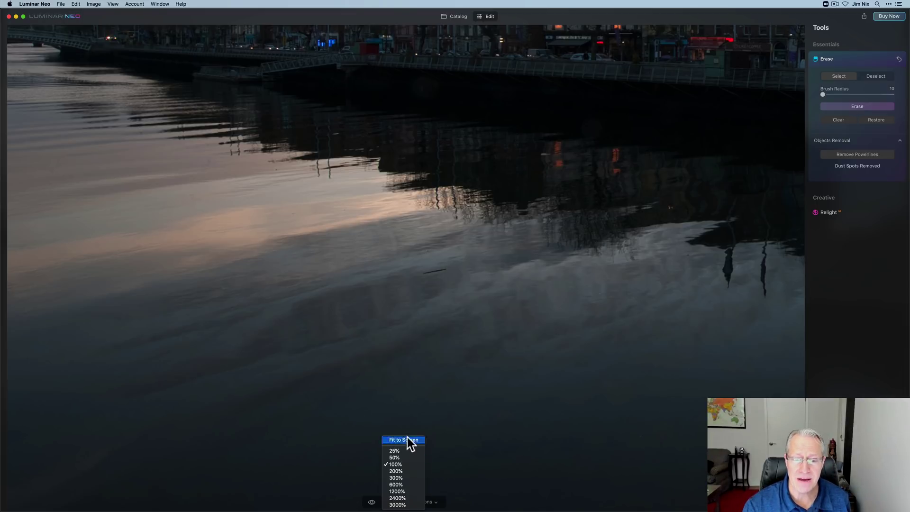
pyautogui.click(409, 440)
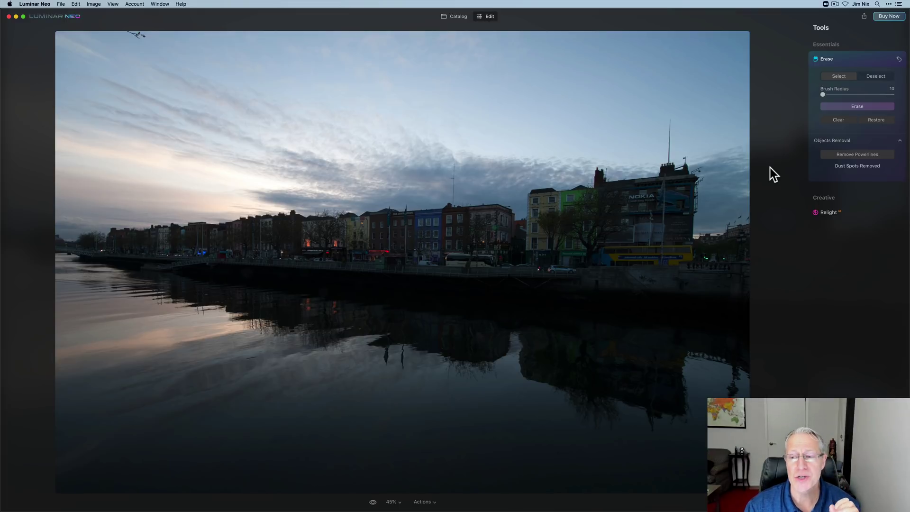
# Step: In Relight, set Brightness Near and Depth to 100 on the riverside photo
pyautogui.click(824, 211)
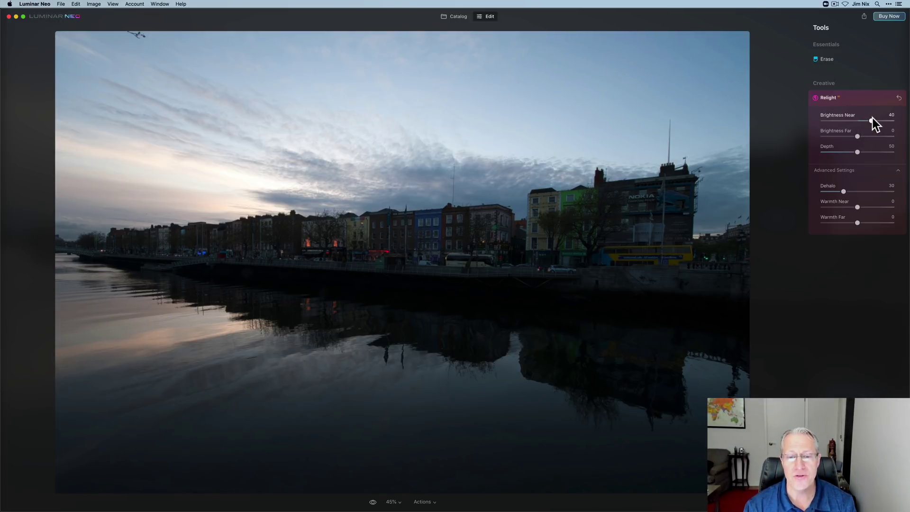
pyautogui.moveTo(872, 118); pyautogui.dragTo(894, 114)
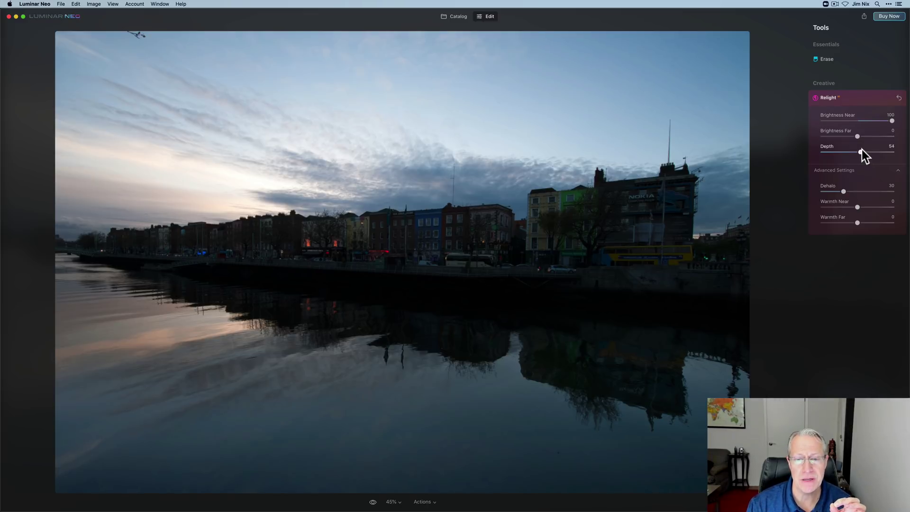
pyautogui.moveTo(864, 149); pyautogui.dragTo(893, 145)
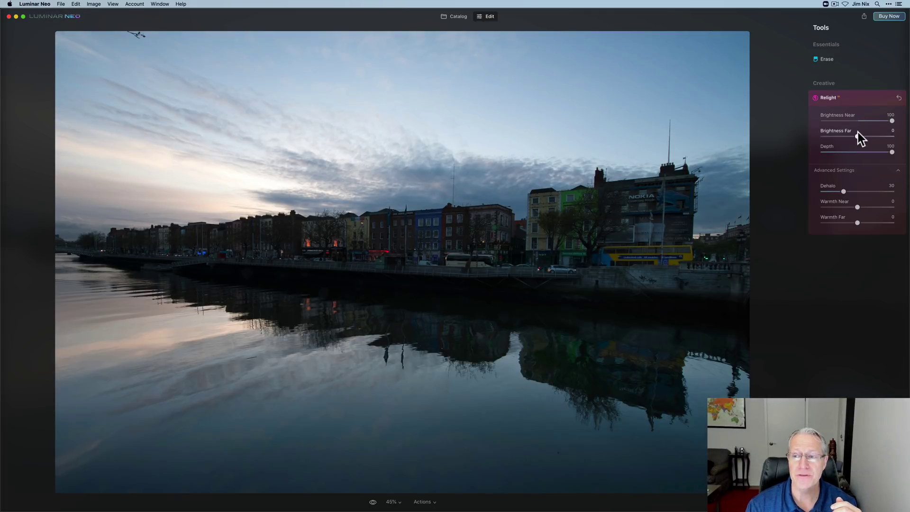
# Step: Raise Relight's Brightness Far slightly to brighten the distant sky
pyautogui.moveTo(859, 136); pyautogui.dragTo(866, 132)
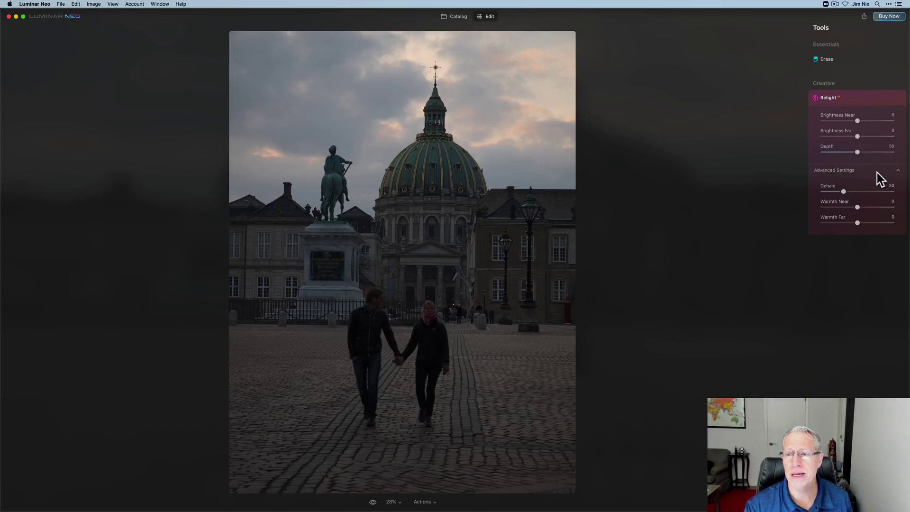
# Step: Set Relight Brightness Near and Depth to 100 on the church-square photo, then compare before/after
pyautogui.moveTo(873, 118); pyautogui.dragTo(901, 119)
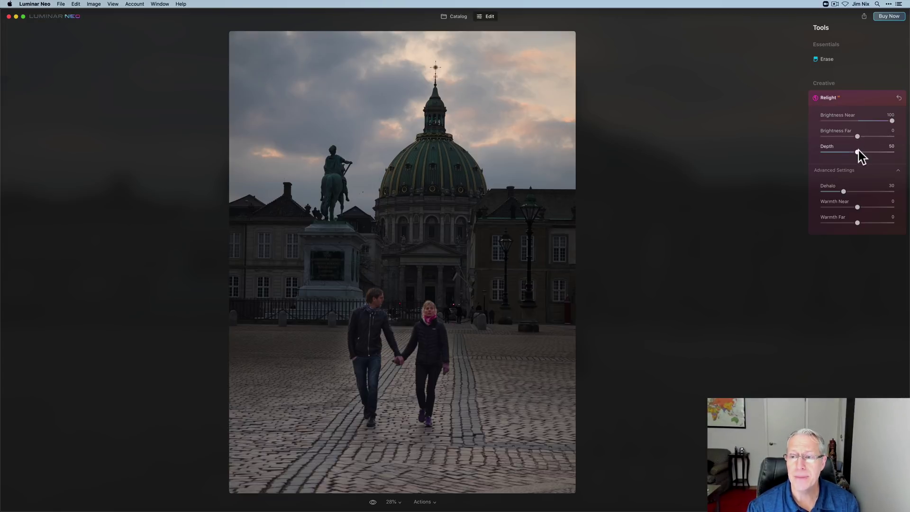
pyautogui.moveTo(858, 150); pyautogui.dragTo(909, 142)
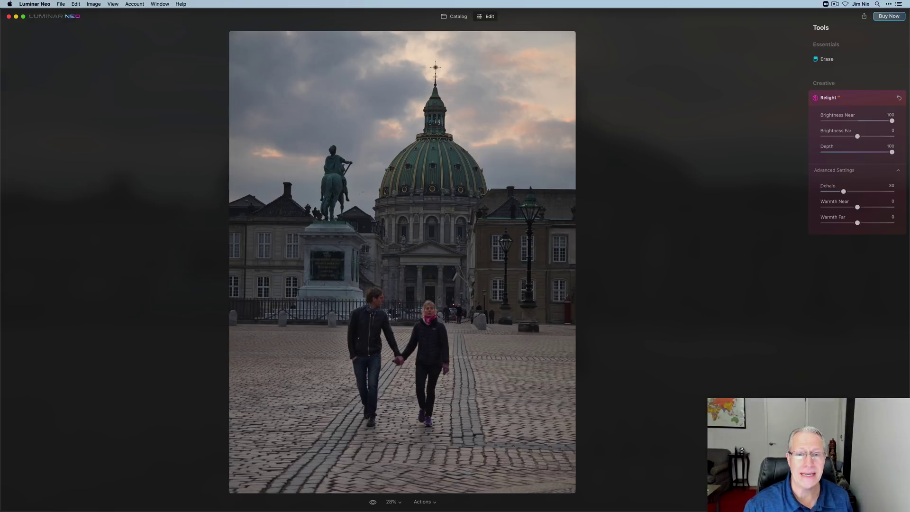
pyautogui.press('\\')
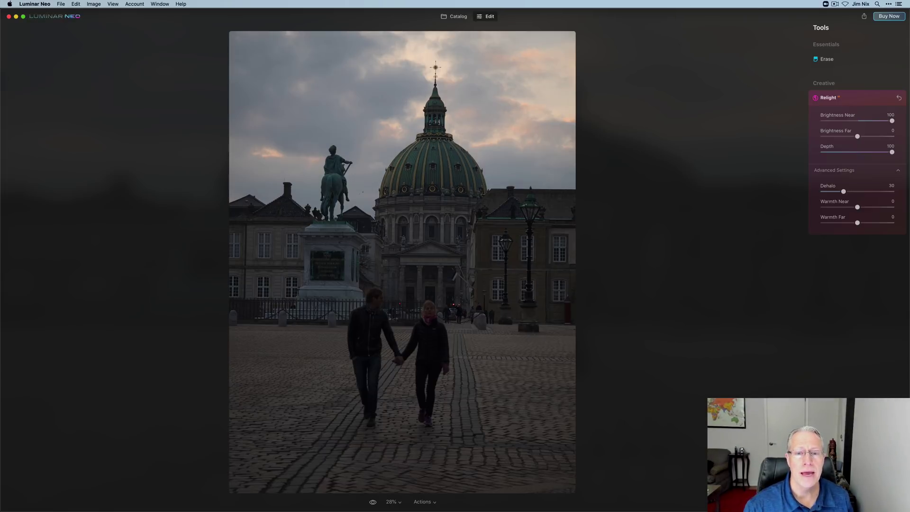
pyautogui.press('\\')
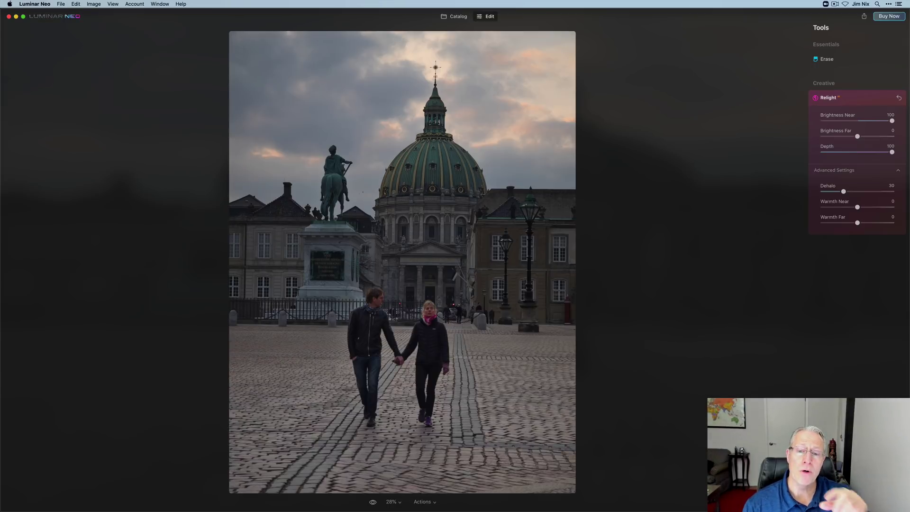
pyautogui.press('\\')
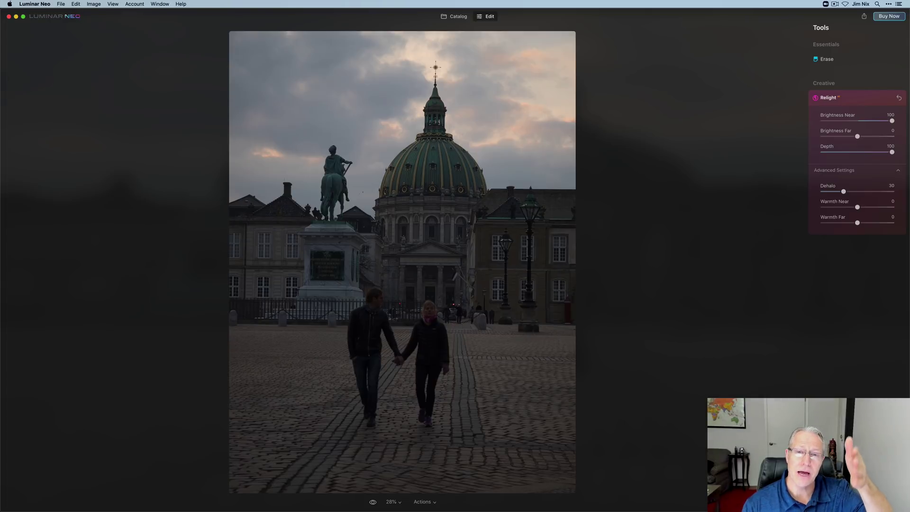
pyautogui.press('\\')
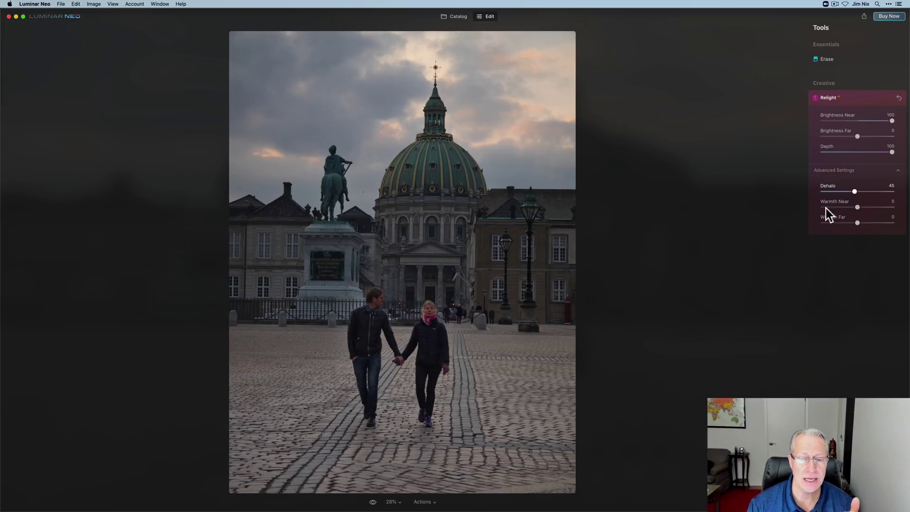
# Step: At 100% zoom, raise Dehalo slightly to reduce haloing around the couple, then zoom back to fit
pyautogui.click(393, 502)
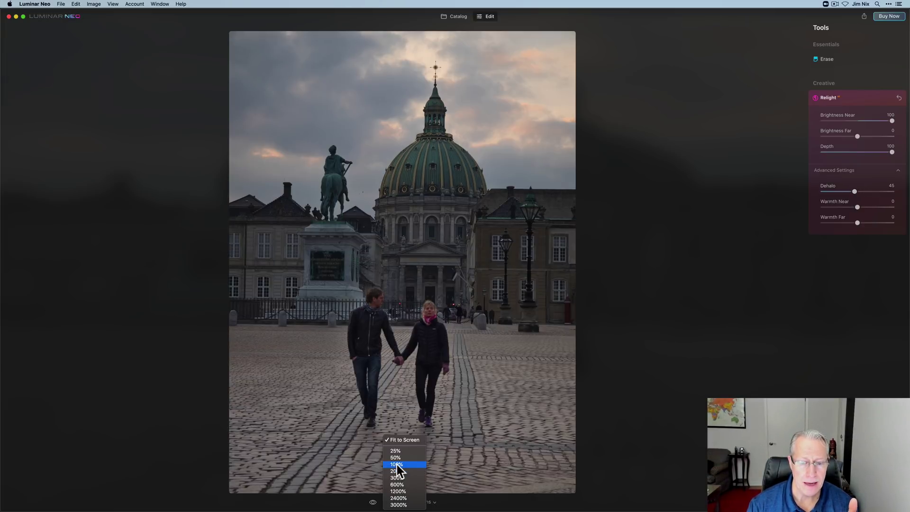
pyautogui.click(397, 464)
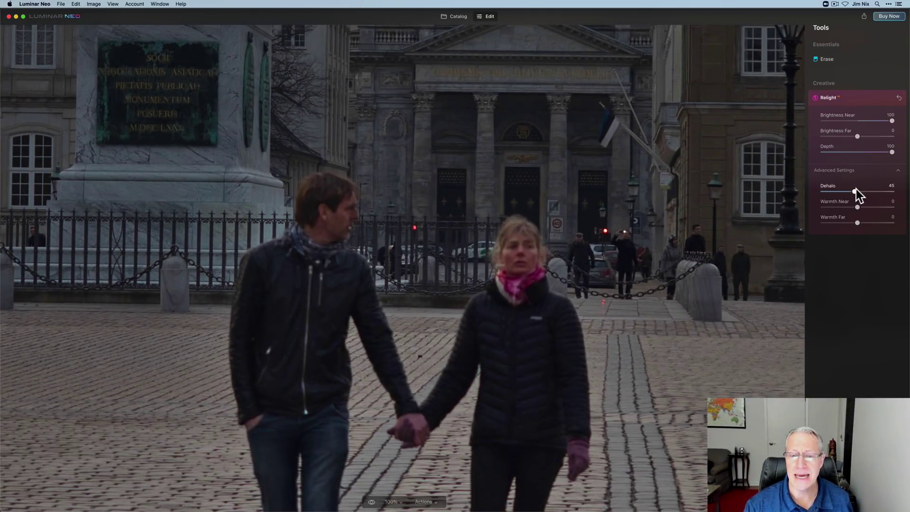
pyautogui.moveTo(856, 189)
pyautogui.mouseDown()
pyautogui.moveTo(874, 186)
pyautogui.moveTo(845, 192)
pyautogui.mouseUp()
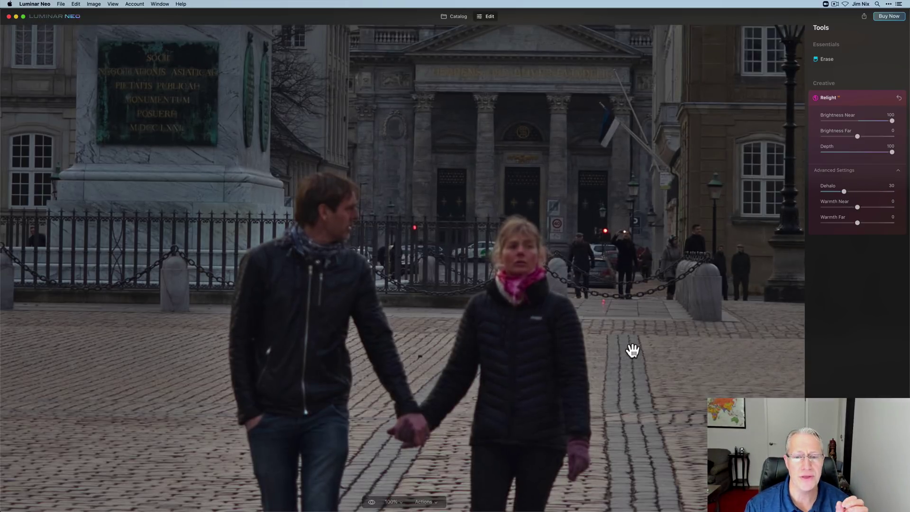
pyautogui.click(406, 428)
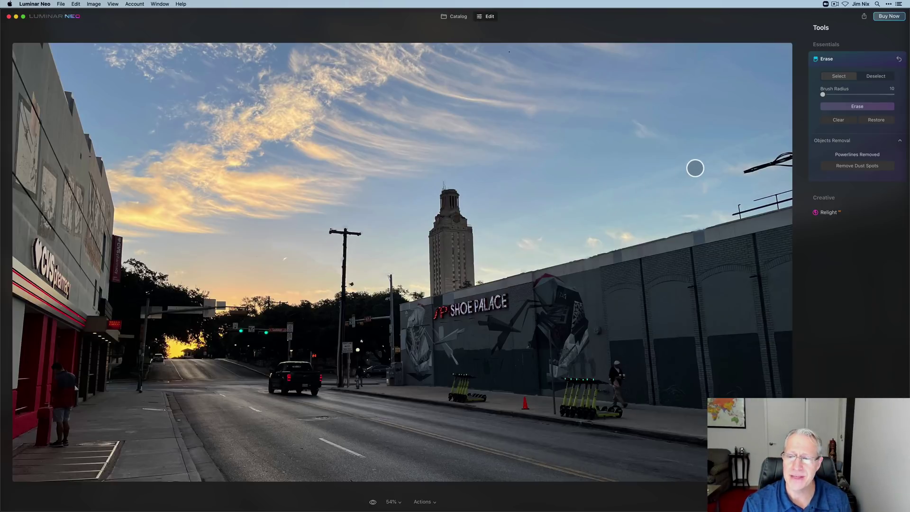
# Step: Compare with the original, erase the right-edge streetlight arm with a larger brush, then view the original again
pyautogui.press('\\')
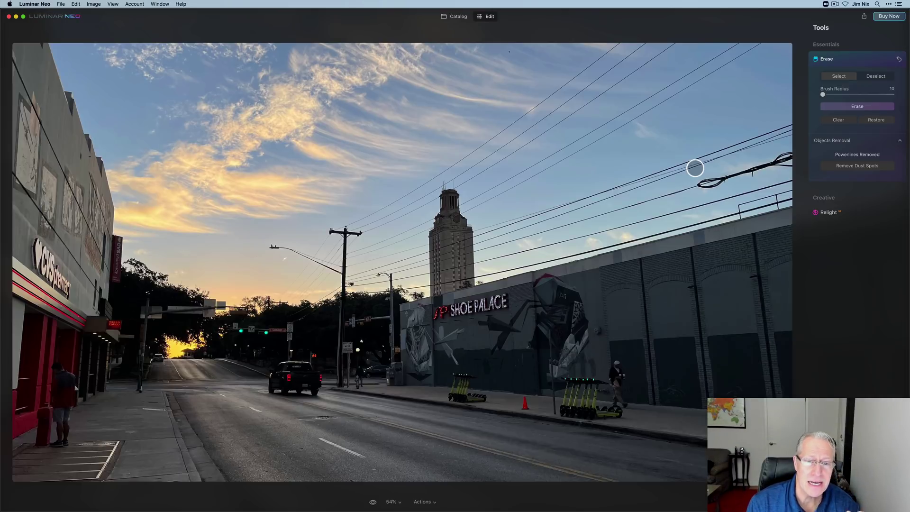
pyautogui.press('\\')
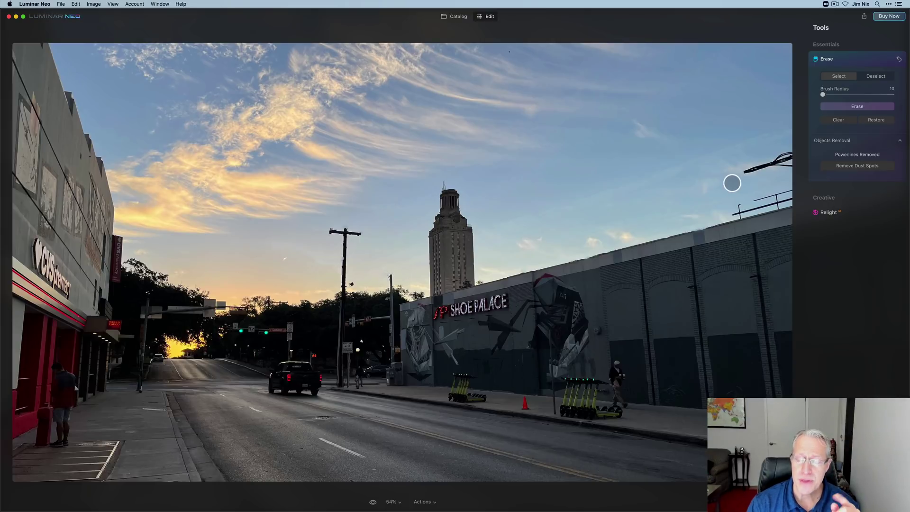
pyautogui.press(']')
pyautogui.press(']')
pyautogui.press(']')
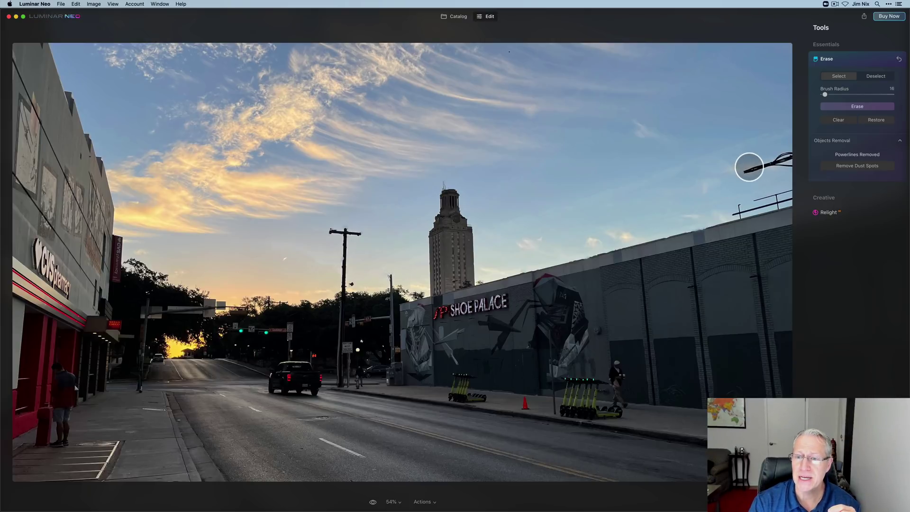
pyautogui.moveTo(745, 169)
pyautogui.mouseDown()
pyautogui.moveTo(789, 154)
pyautogui.moveTo(781, 161)
pyautogui.moveTo(790, 163)
pyautogui.mouseUp()
pyautogui.click(845, 107)
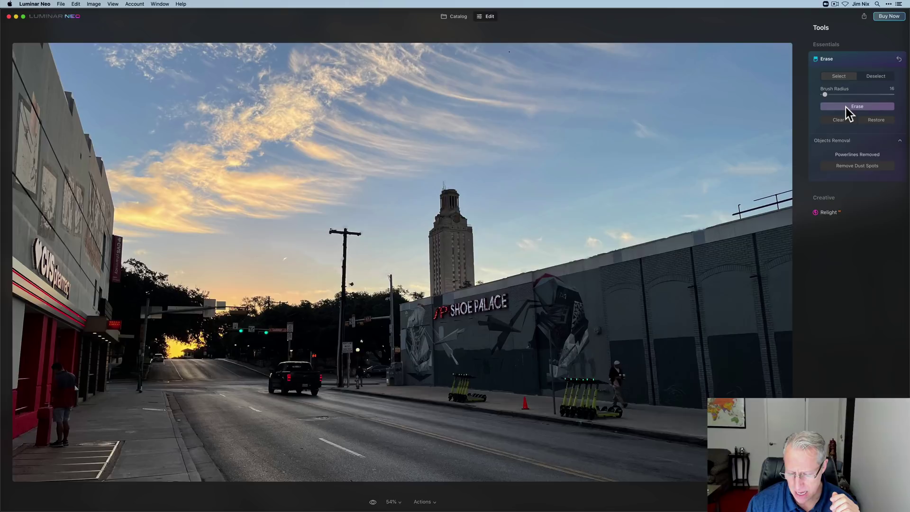
pyautogui.press('\\')
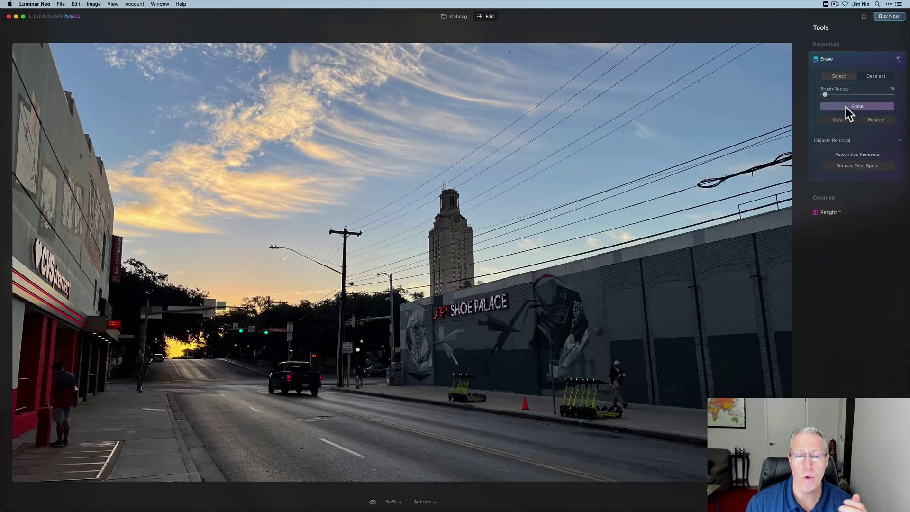
# Step: Switch back to the edited Shoe Palace photo, its sky free of wires and the streetlight arm
pyautogui.press('\\')
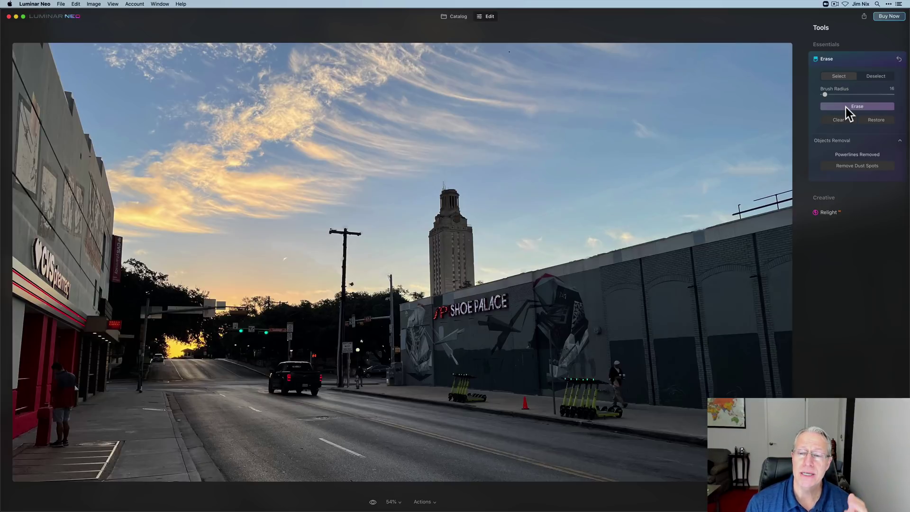